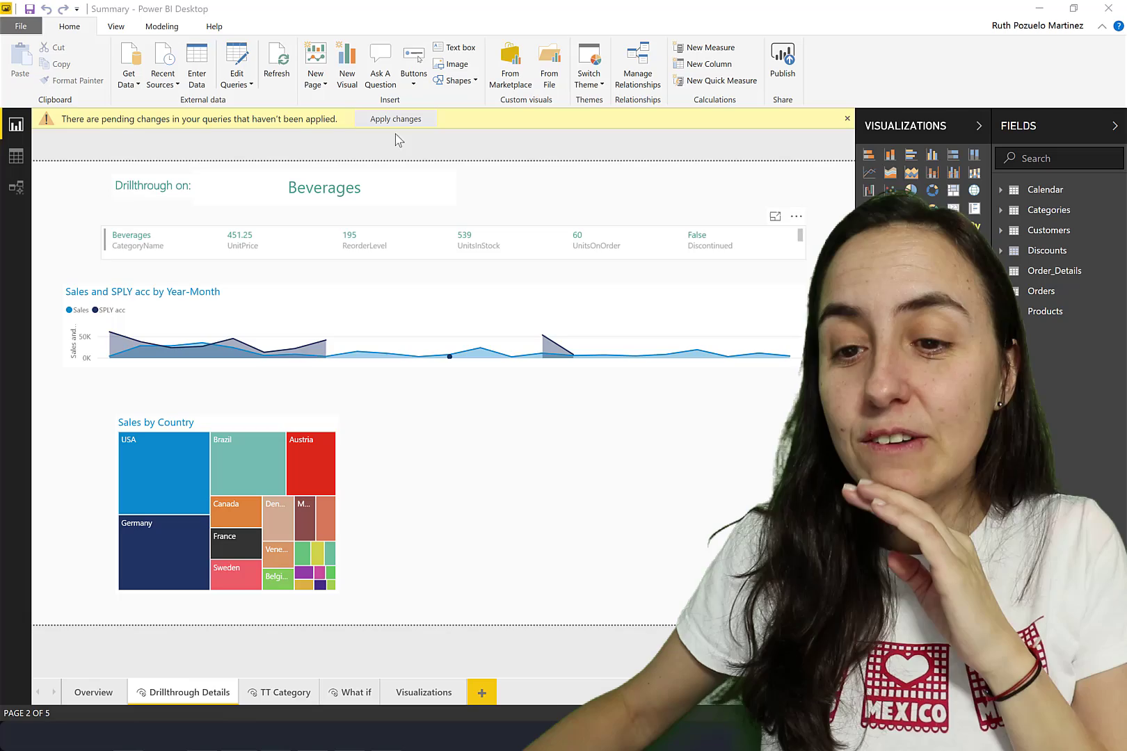
Launch the Power Query Editor from Edit Queries to edit the report's Customers query.
{"action": "left_click", "coordinate": [242, 67]}
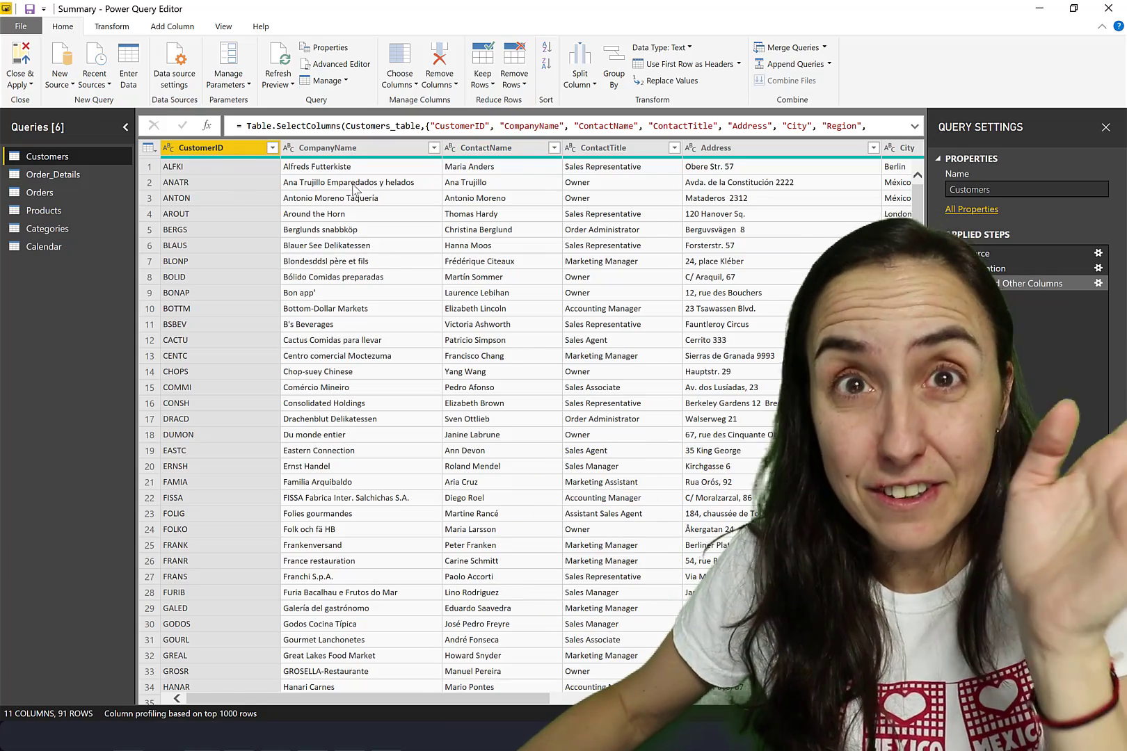
Switch to the View ribbon to reach the data preview display options.
{"action": "left_click", "coordinate": [224, 28]}
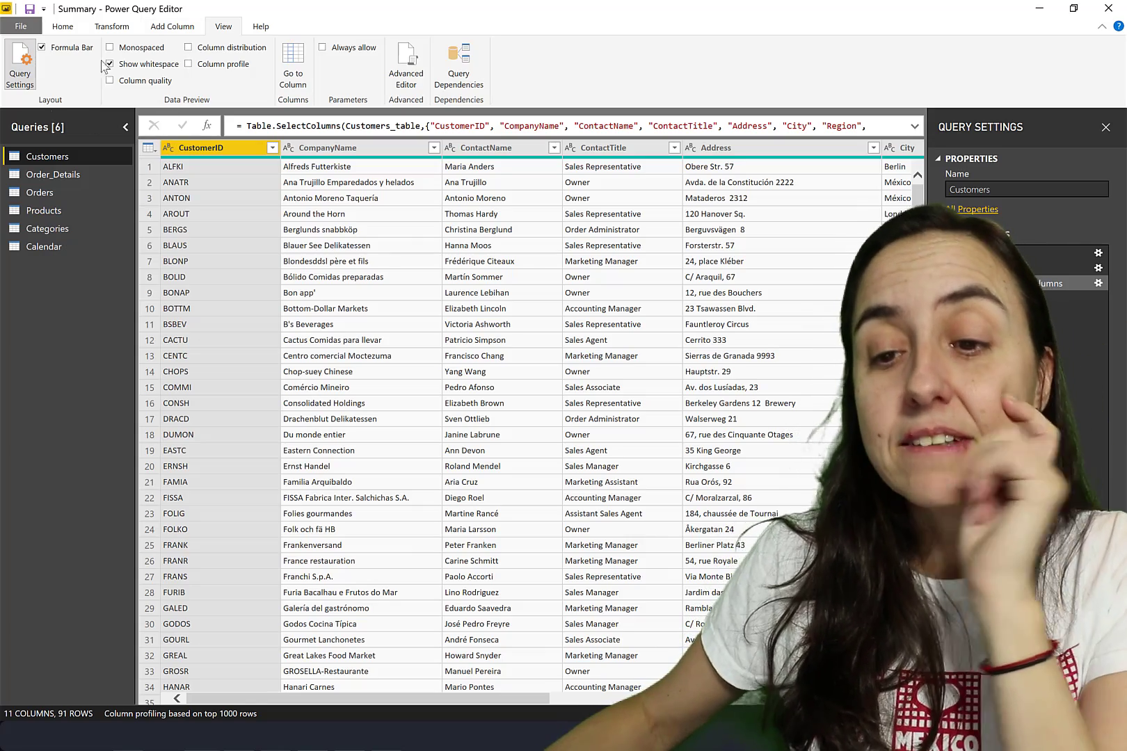
Turn on Column distribution to see distinct and unique counts, e.g. 91 for CustomerID.
{"action": "left_click", "coordinate": [241, 49]}
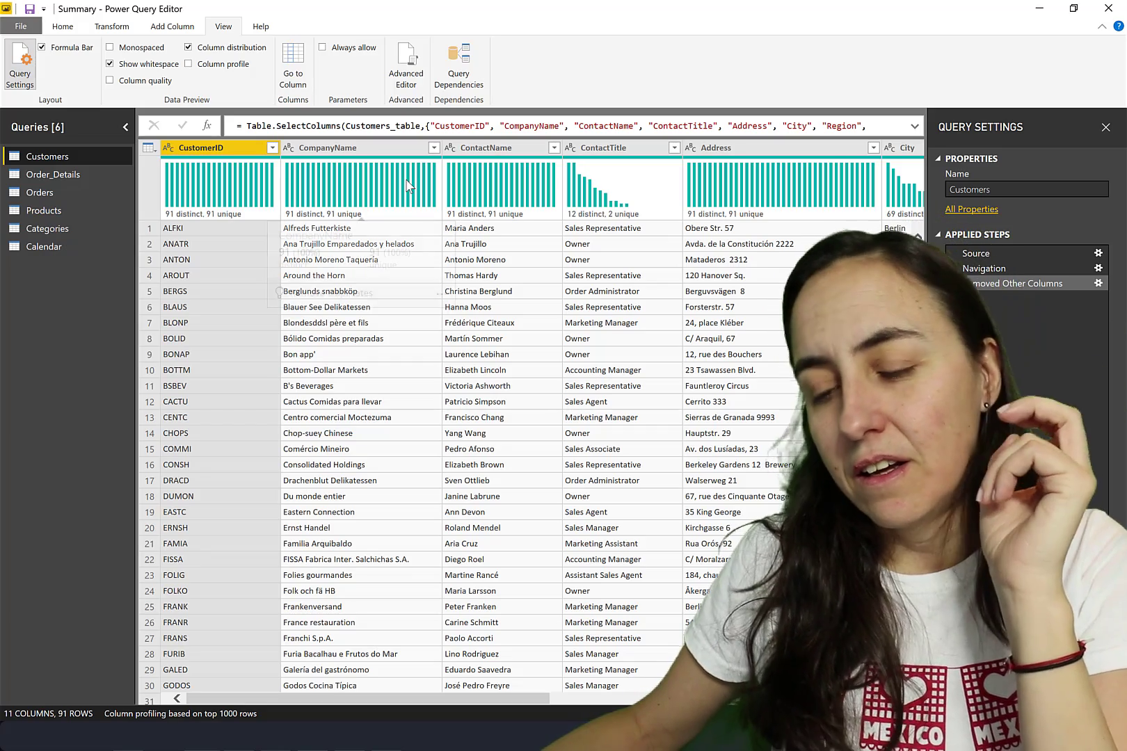
{"action": "mouse_move", "coordinate": [409, 185]}
{"action": "mouse_move", "coordinate": [475, 179]}
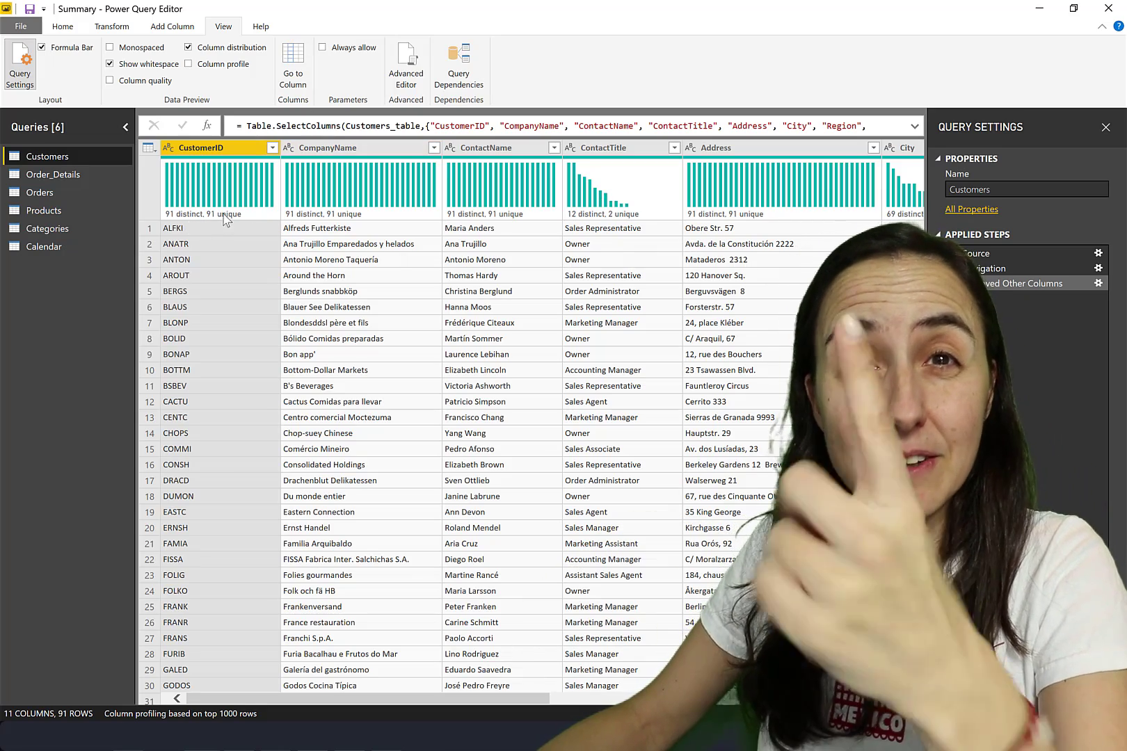
{"action": "mouse_move", "coordinate": [228, 215]}
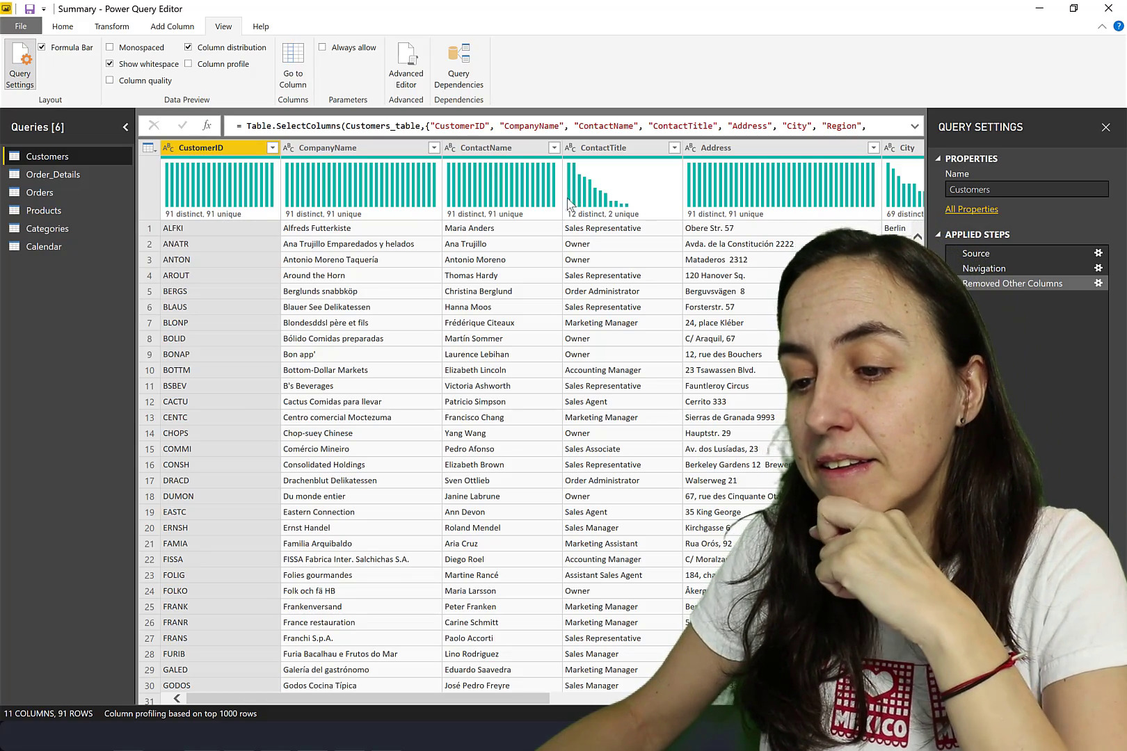
Turn on Column profile and review CustomerID's statistics: count 91, no errors or empties.
{"action": "left_click", "coordinate": [223, 65]}
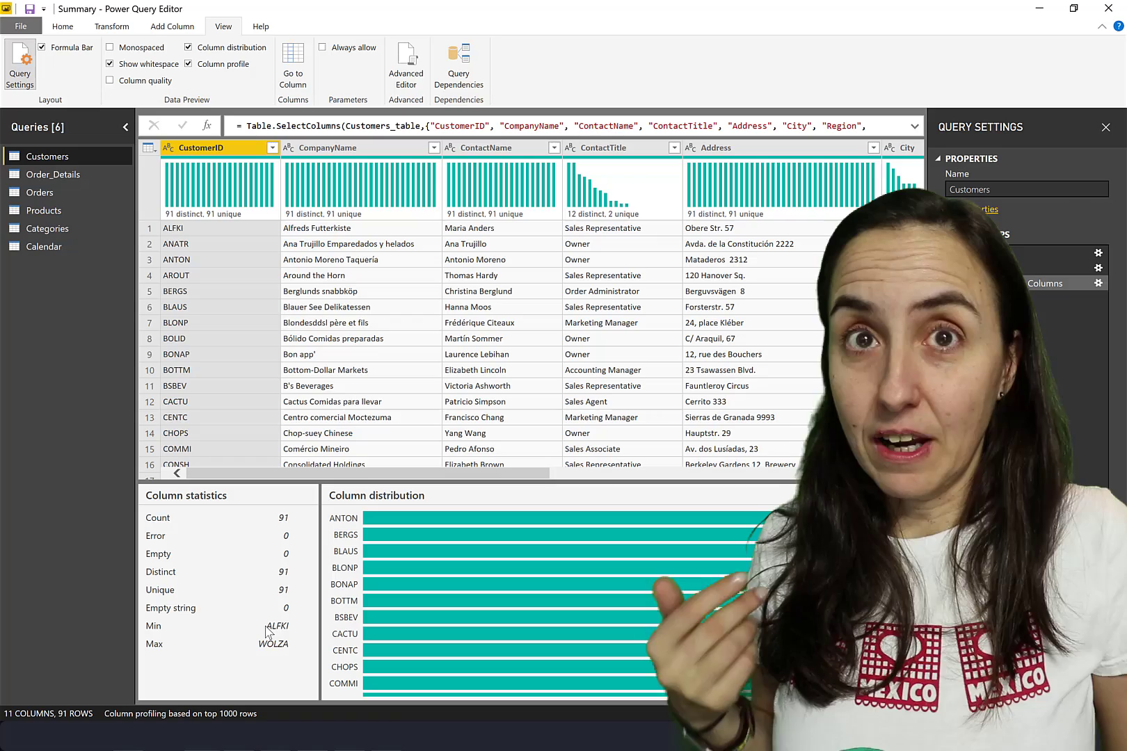
{"action": "scroll", "coordinate": [730, 629], "scroll_direction": "down", "scroll_amount": 6}
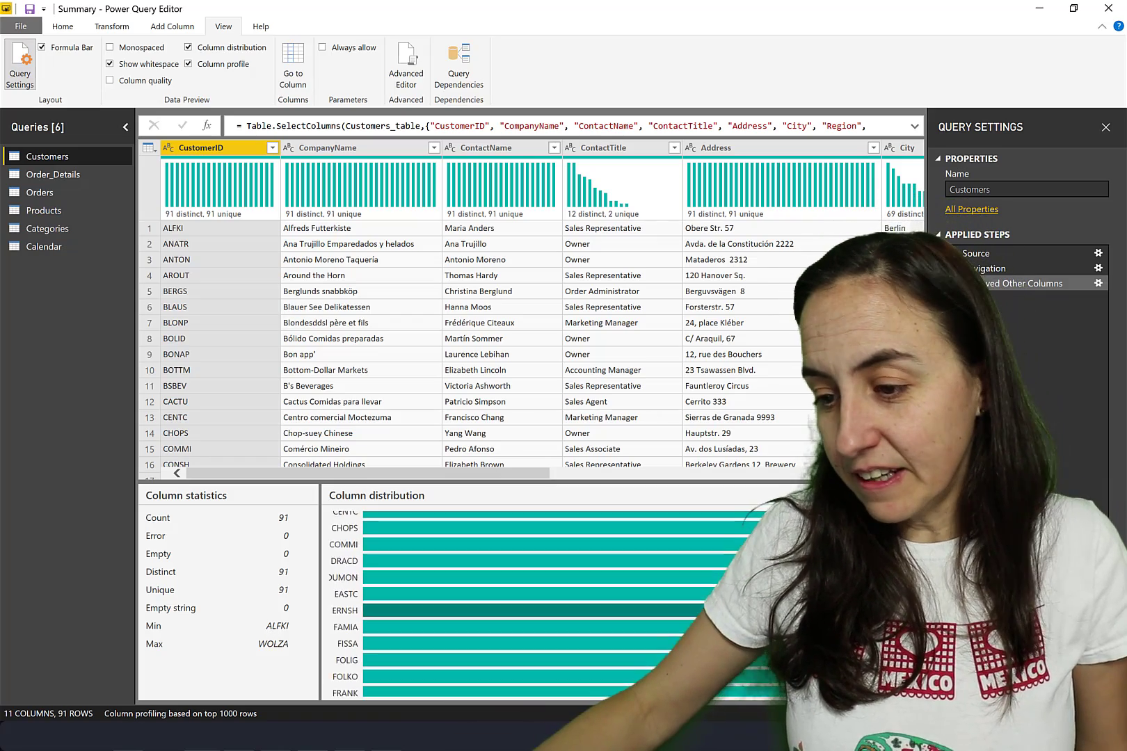
{"action": "mouse_move", "coordinate": [629, 629]}
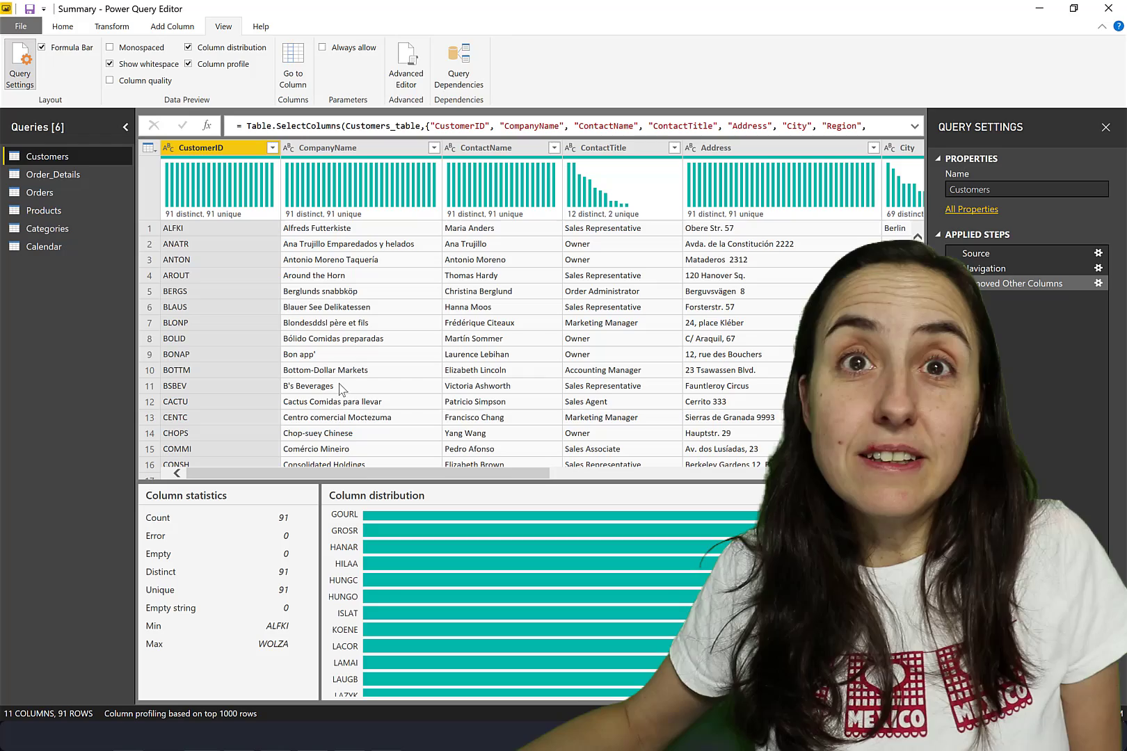
{"action": "scroll", "coordinate": [557, 598], "scroll_direction": "down", "scroll_amount": 1}
{"action": "scroll", "coordinate": [556, 598], "scroll_direction": "down", "scroll_amount": 5}
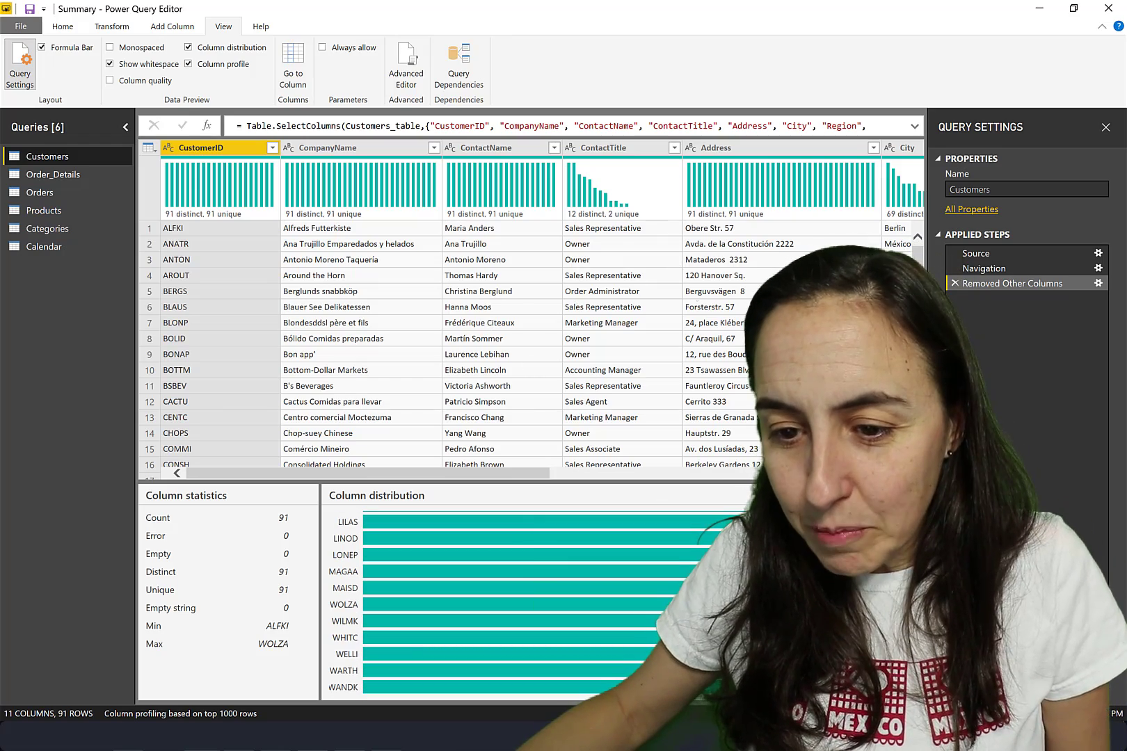
Profile CompanyName, then Country, which shows 21 distinct values with USA most frequent.
{"action": "left_click", "coordinate": [362, 148]}
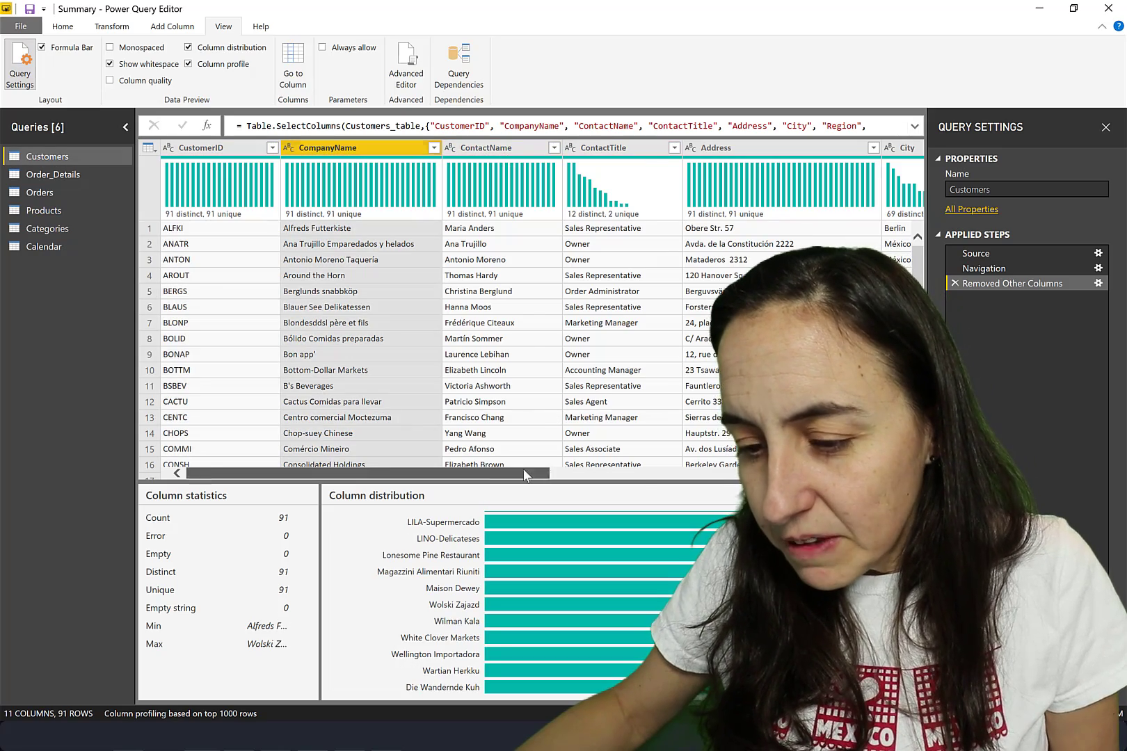
{"action": "left_click_drag", "start_coordinate": [491, 473], "coordinate": [853, 476]}
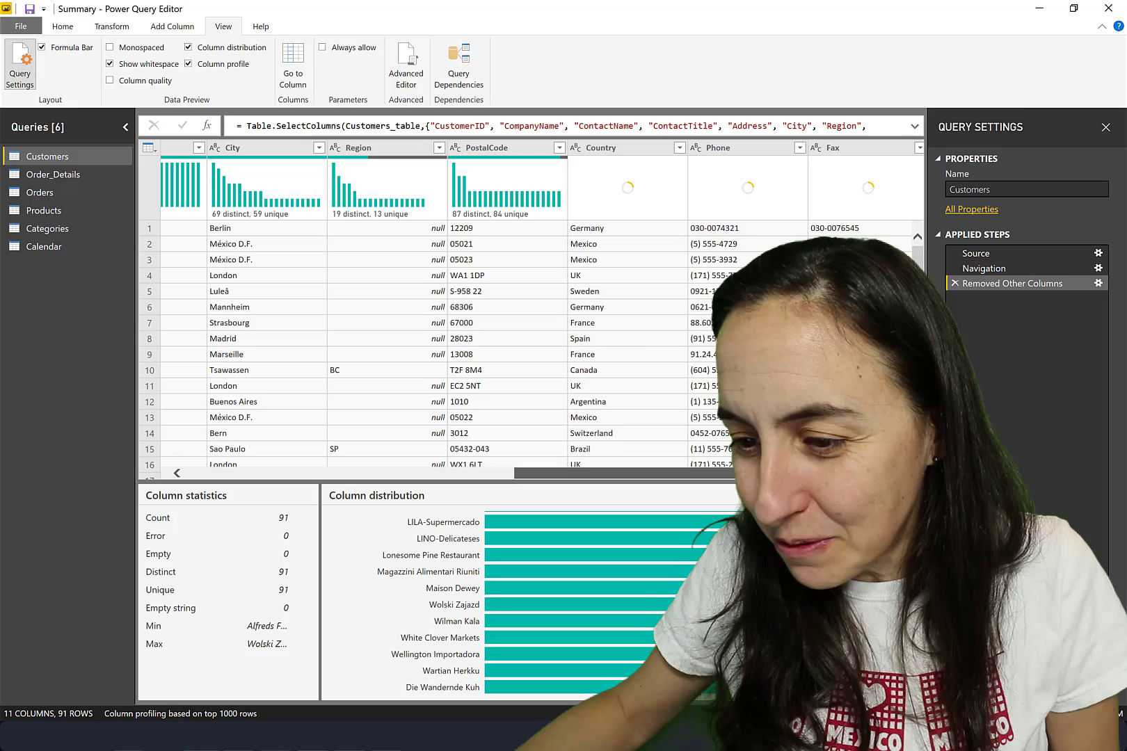
{"action": "left_click", "coordinate": [604, 148]}
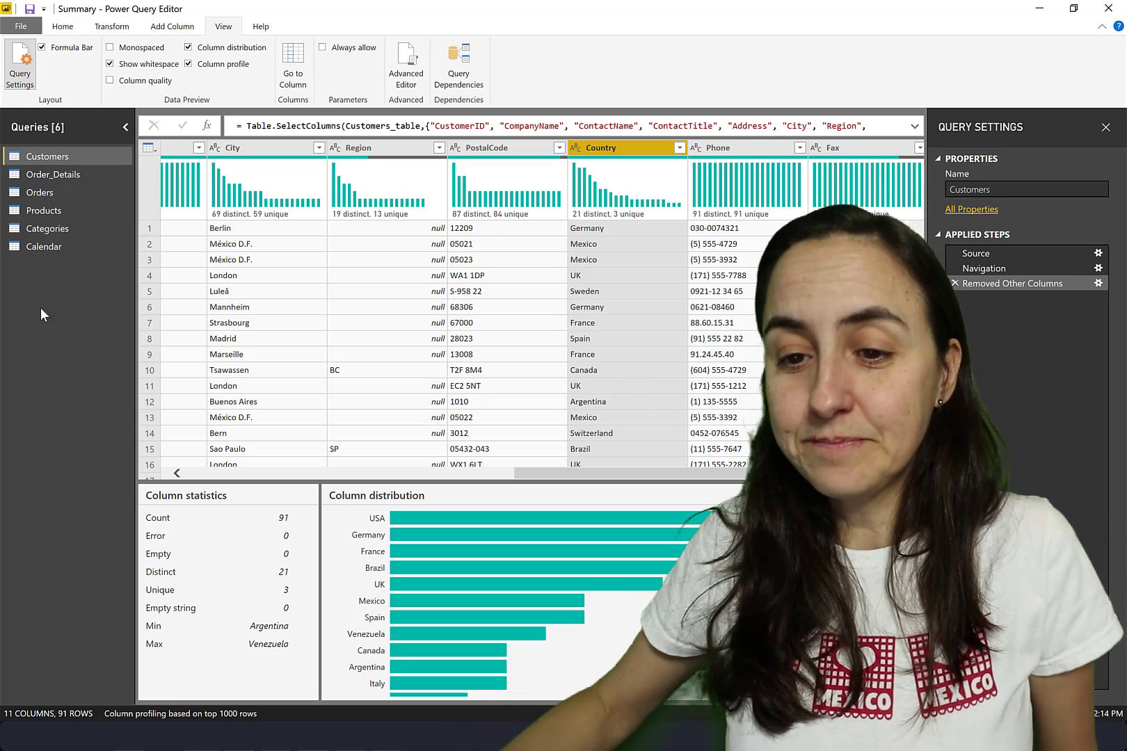
Turn on Column quality to see Region at 34% valid and 66% empty.
{"action": "left_click", "coordinate": [110, 80]}
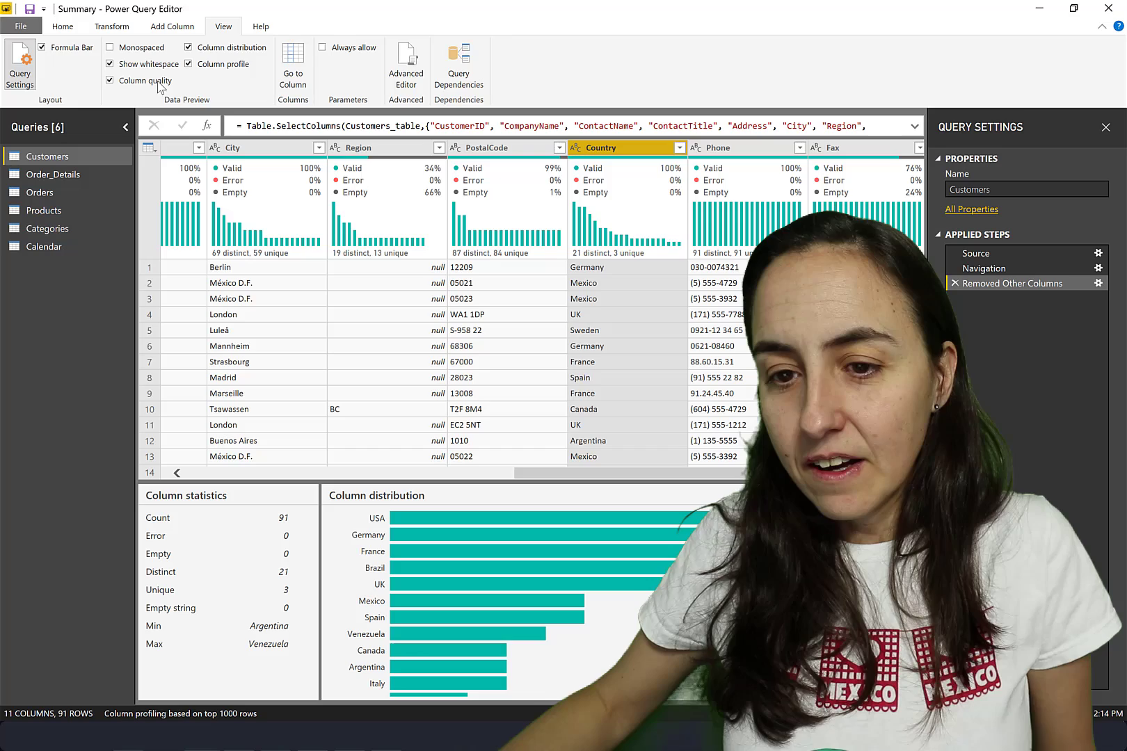
{"action": "mouse_move", "coordinate": [279, 179]}
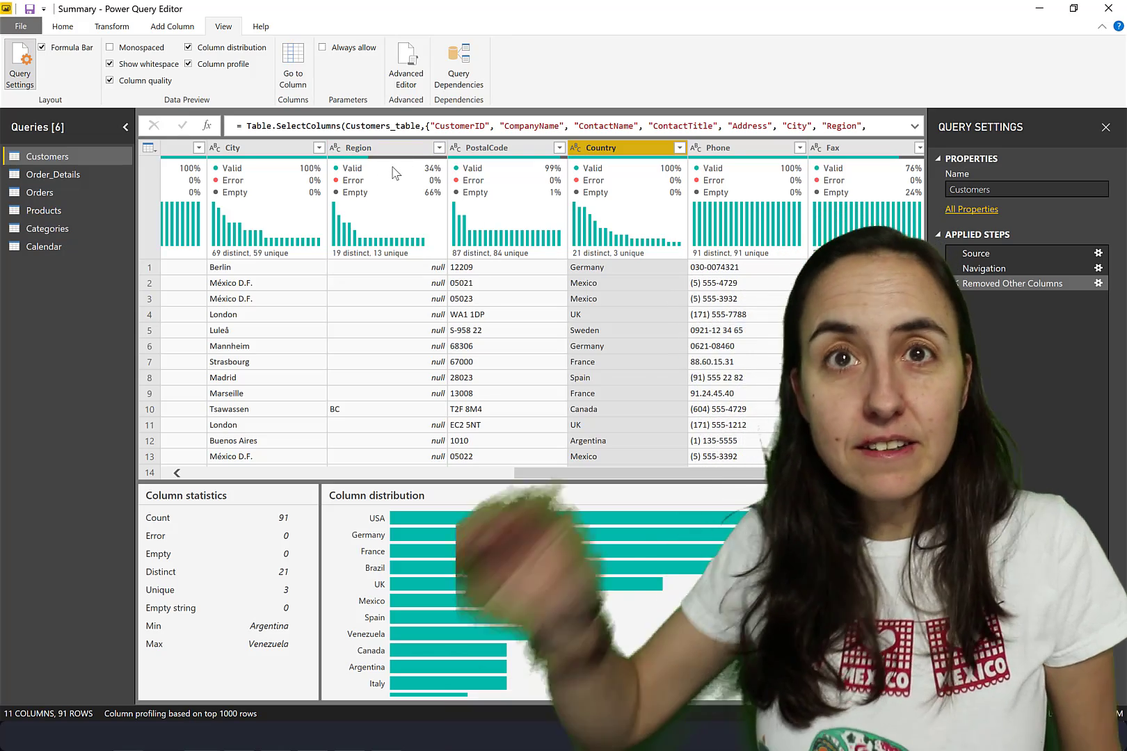
{"action": "mouse_move", "coordinate": [393, 173]}
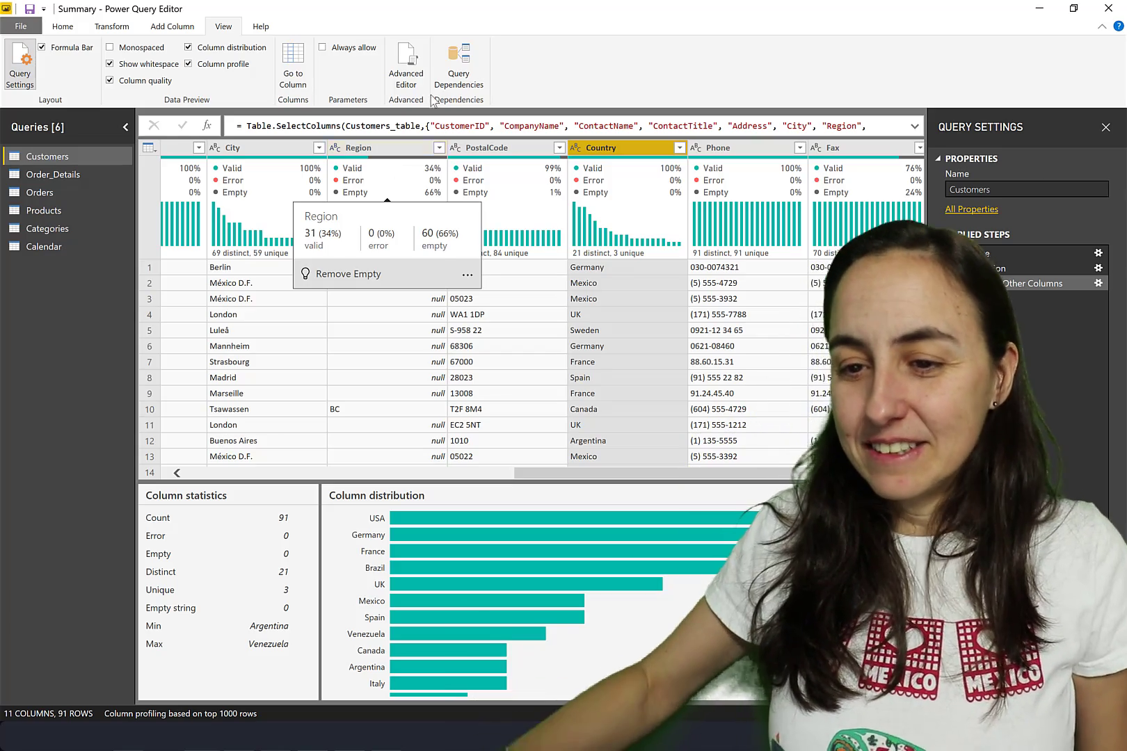
Switch off Column distribution, Column profile and Column quality, returning to the Home ribbon.
{"action": "left_click", "coordinate": [208, 48]}
{"action": "left_click", "coordinate": [207, 65]}
{"action": "left_click", "coordinate": [137, 81]}
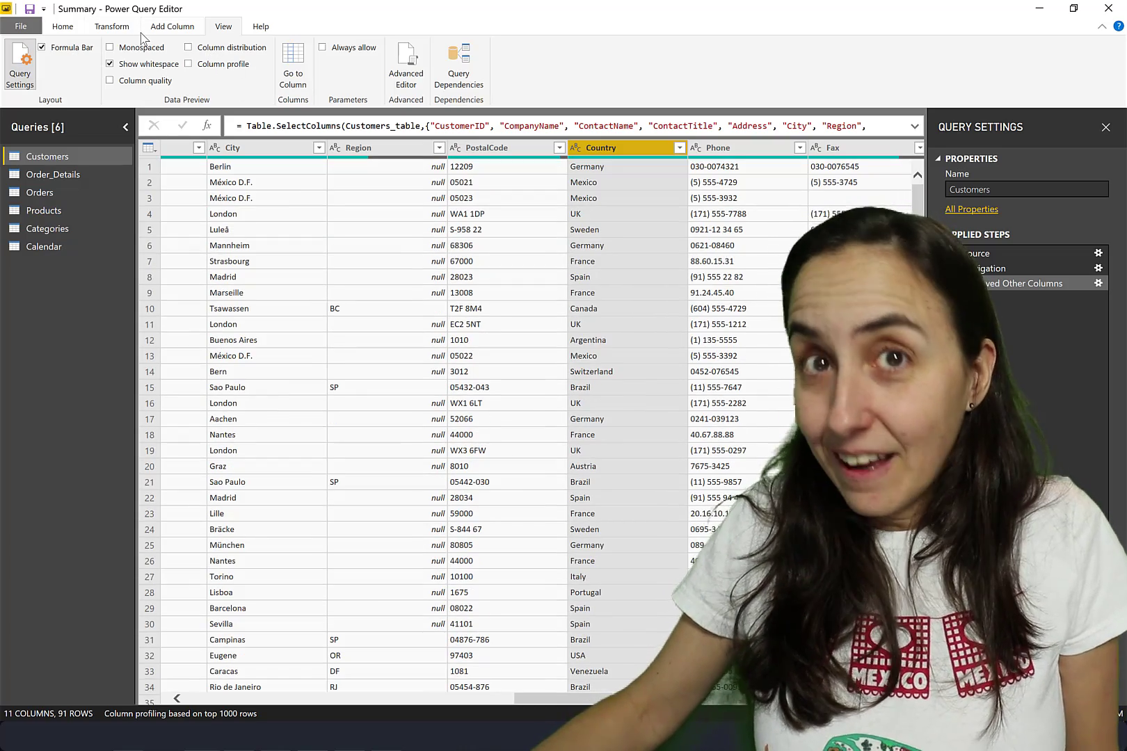
{"action": "left_click", "coordinate": [61, 28]}
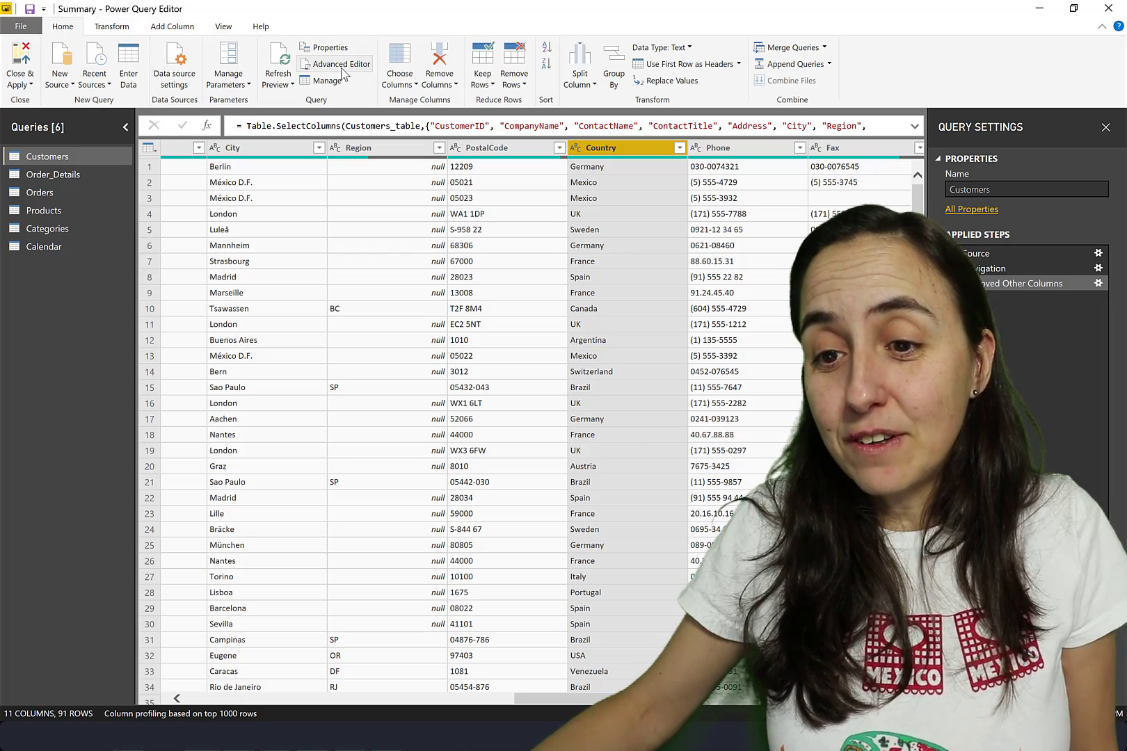
{"action": "left_click", "coordinate": [347, 64]}
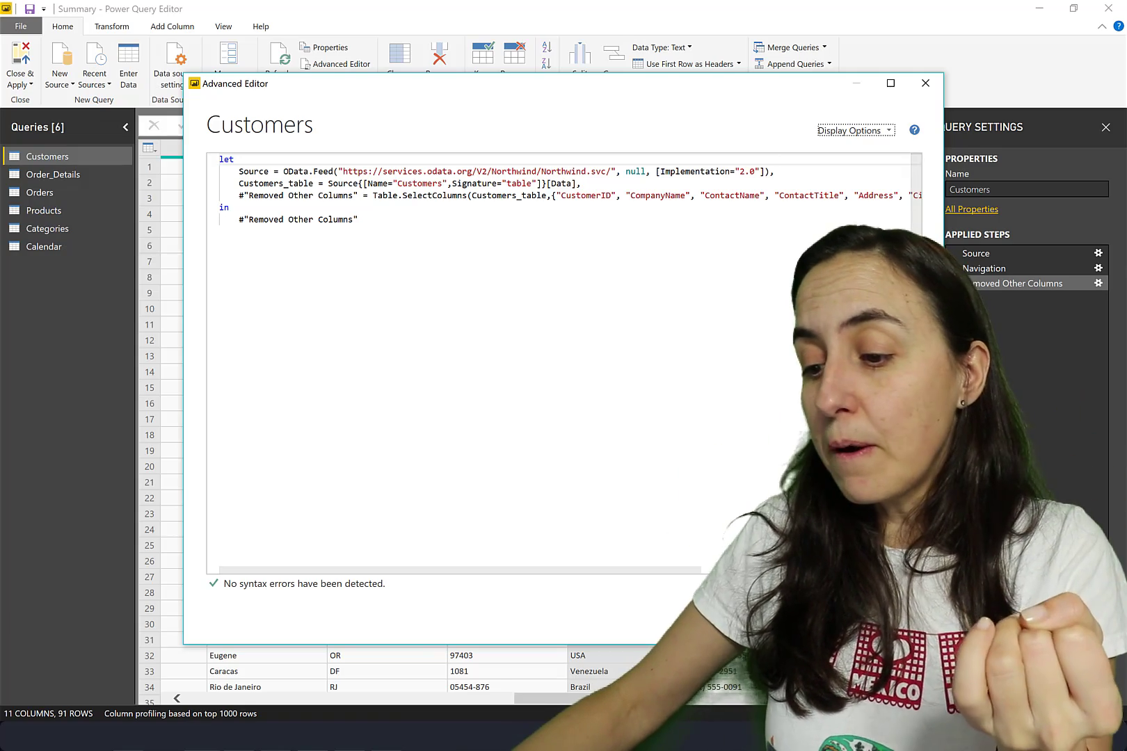
{"action": "left_click", "coordinate": [835, 619]}
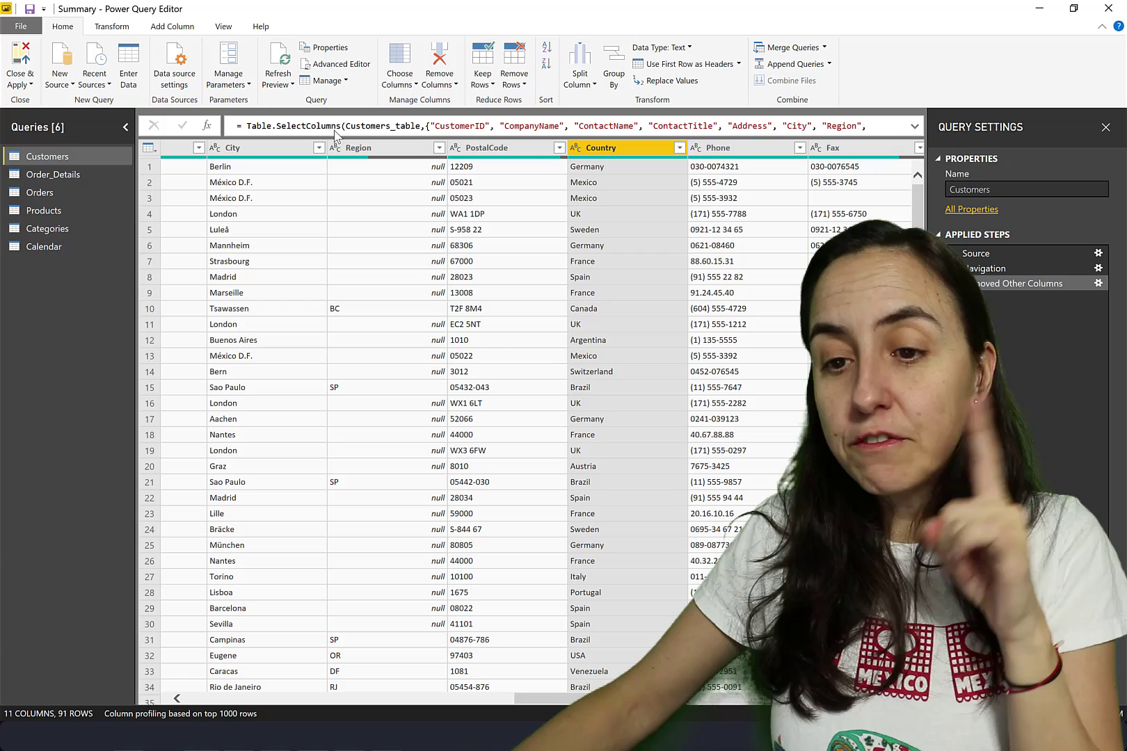
Toggle the Formula Bar option on the View ribbon off and on, leaving it enabled.
{"action": "left_click", "coordinate": [221, 28]}
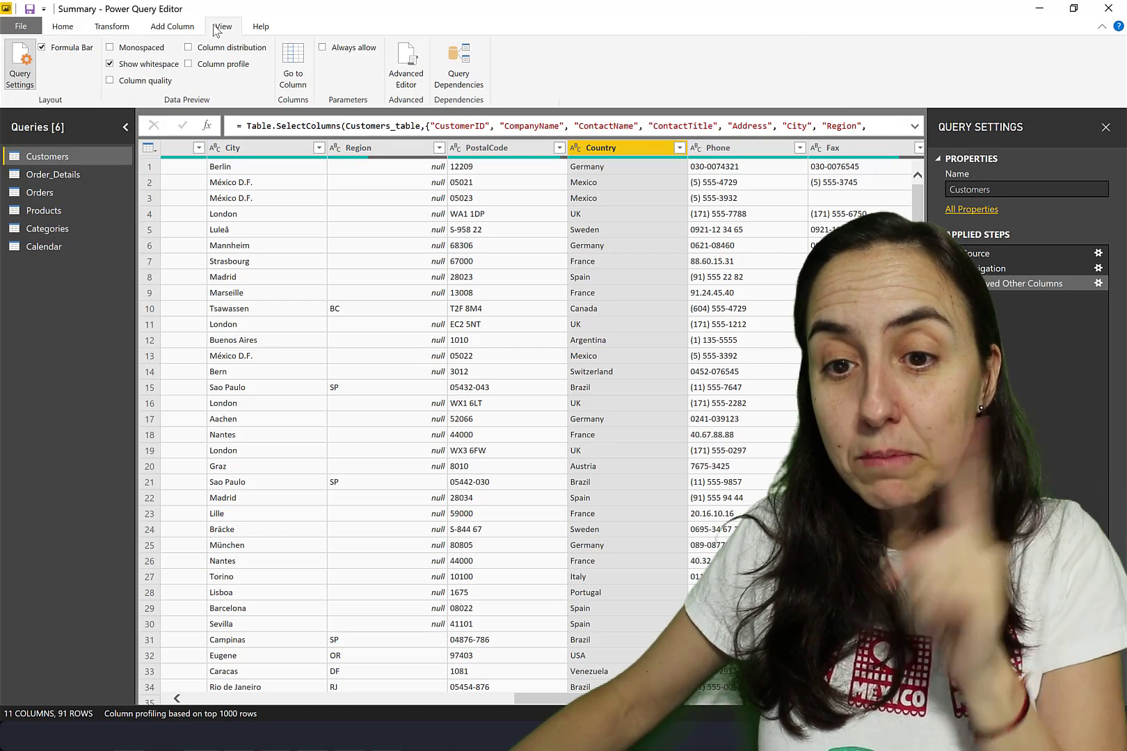
{"action": "left_click", "coordinate": [71, 50]}
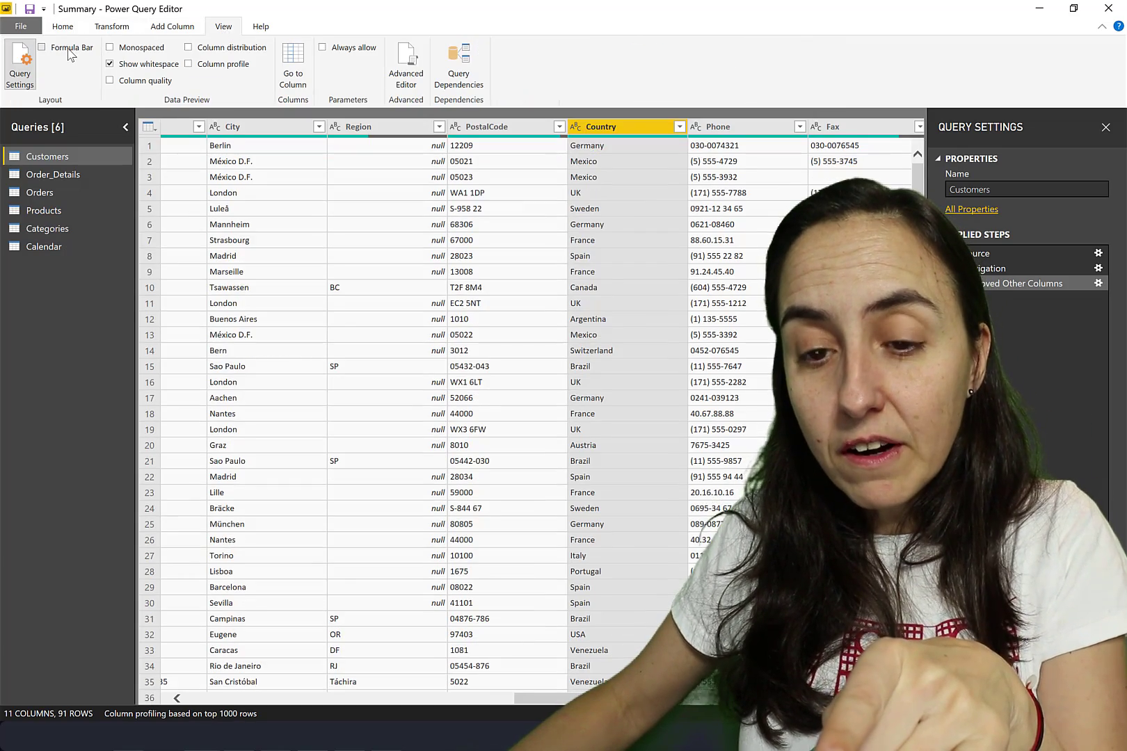
{"action": "left_click", "coordinate": [71, 51]}
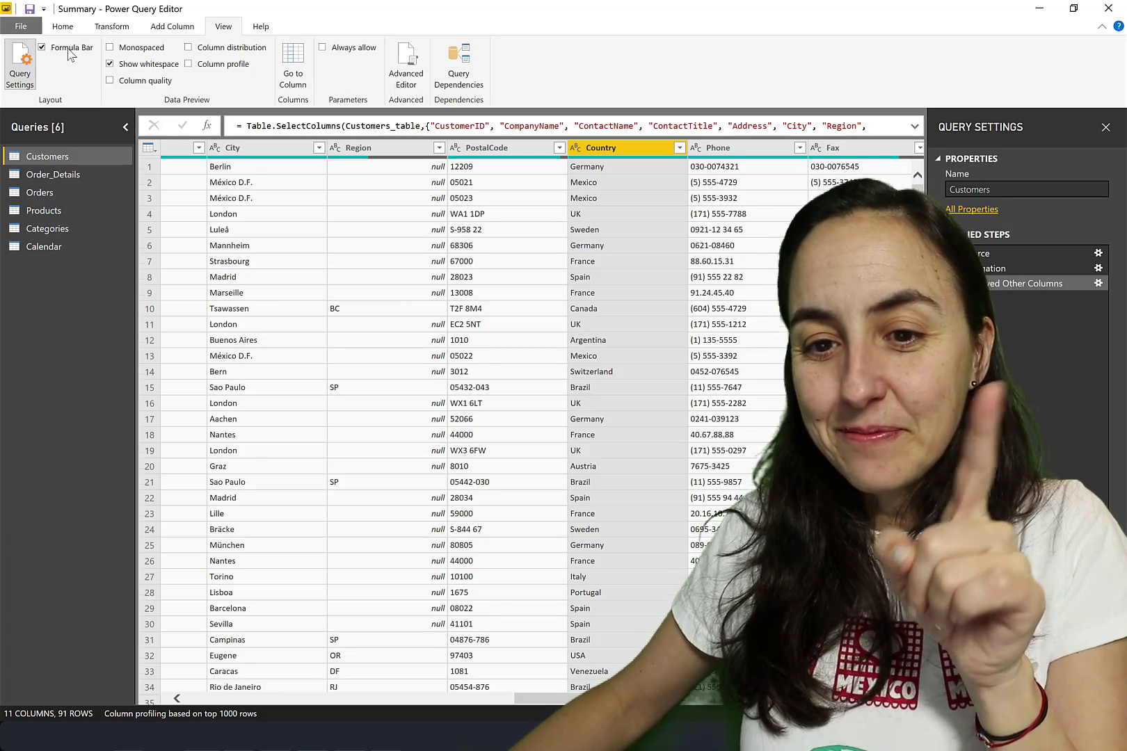
{"action": "left_click", "coordinate": [71, 53]}
{"action": "left_click", "coordinate": [71, 53]}
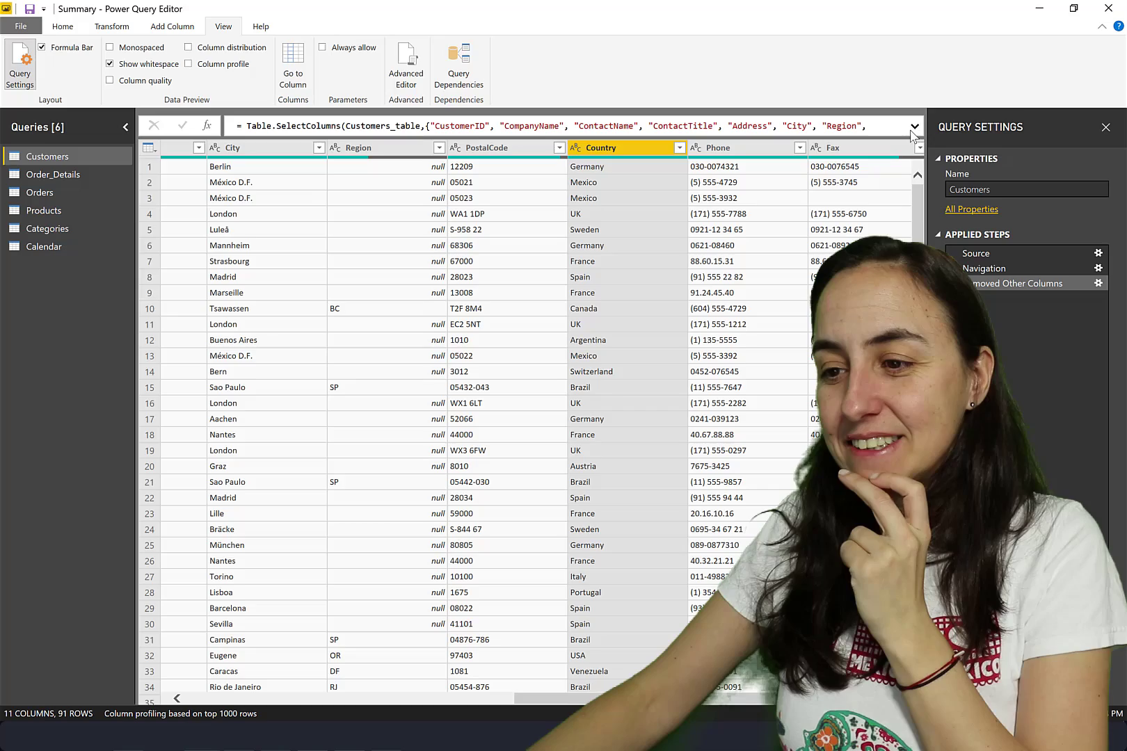
Expand the formula bar to show the full Table.SelectColumns formula on two lines.
{"action": "left_click", "coordinate": [913, 131]}
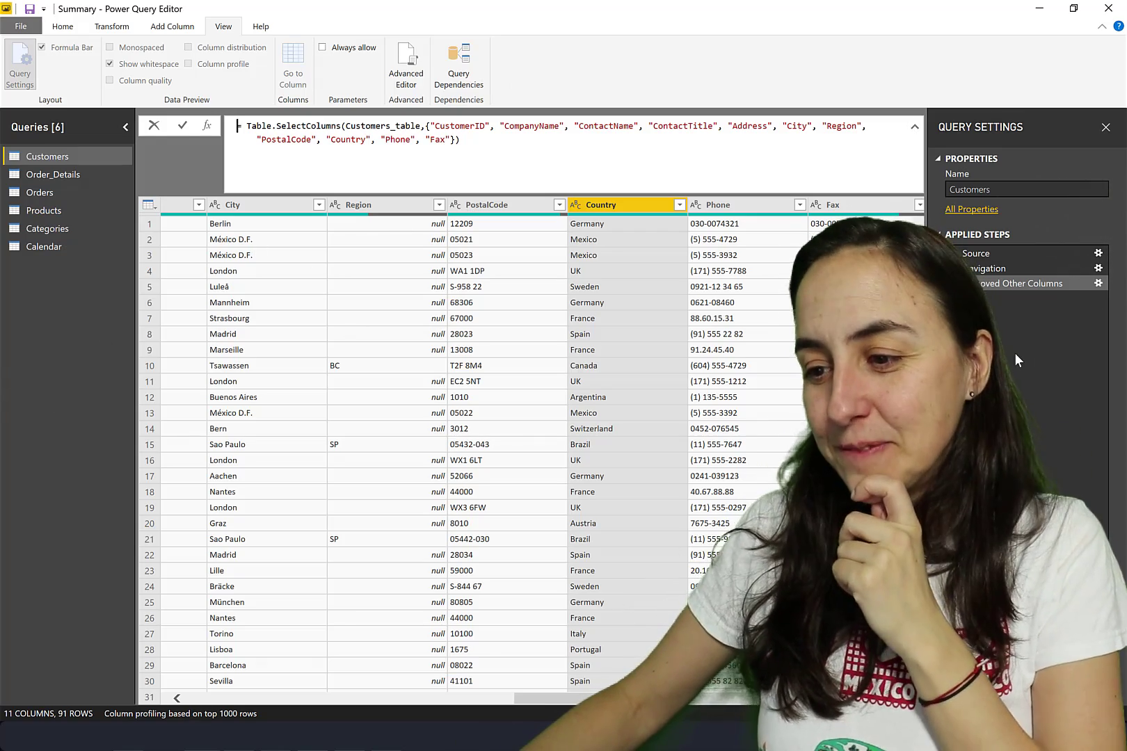
Begin a Custom column formula as "= Text.Contains(" using the IntelliSense suggestions.
{"action": "left_click", "coordinate": [172, 26]}
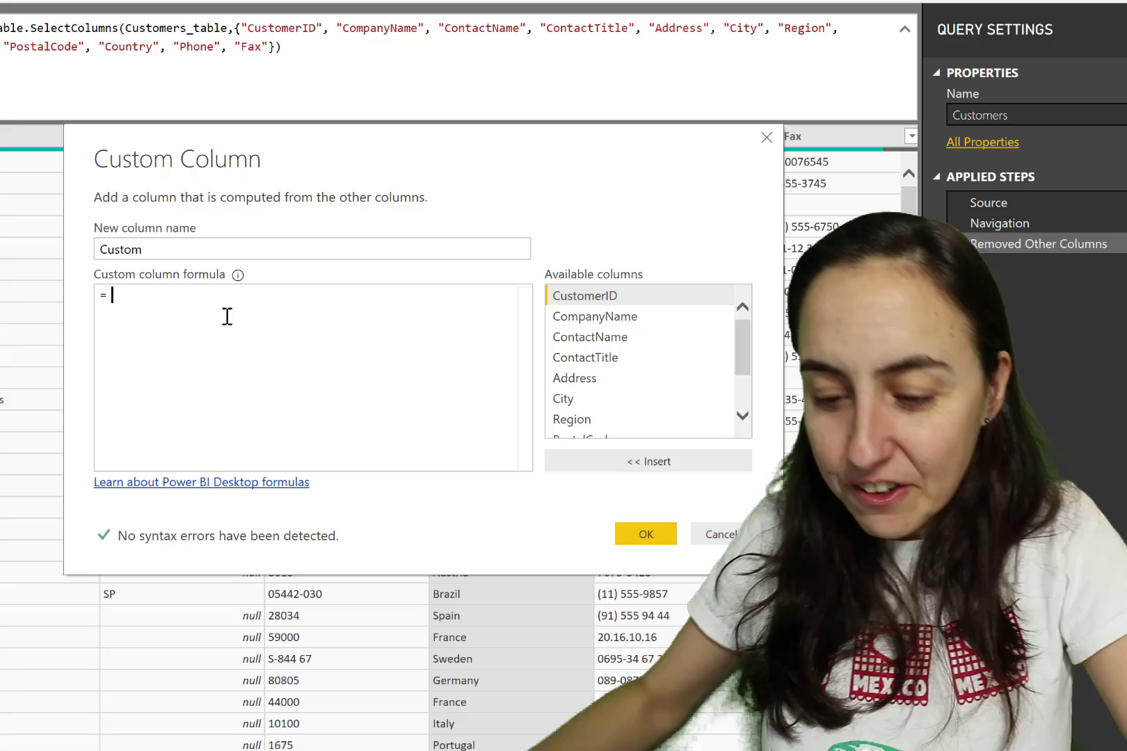
{"action": "type", "text": "Text."}
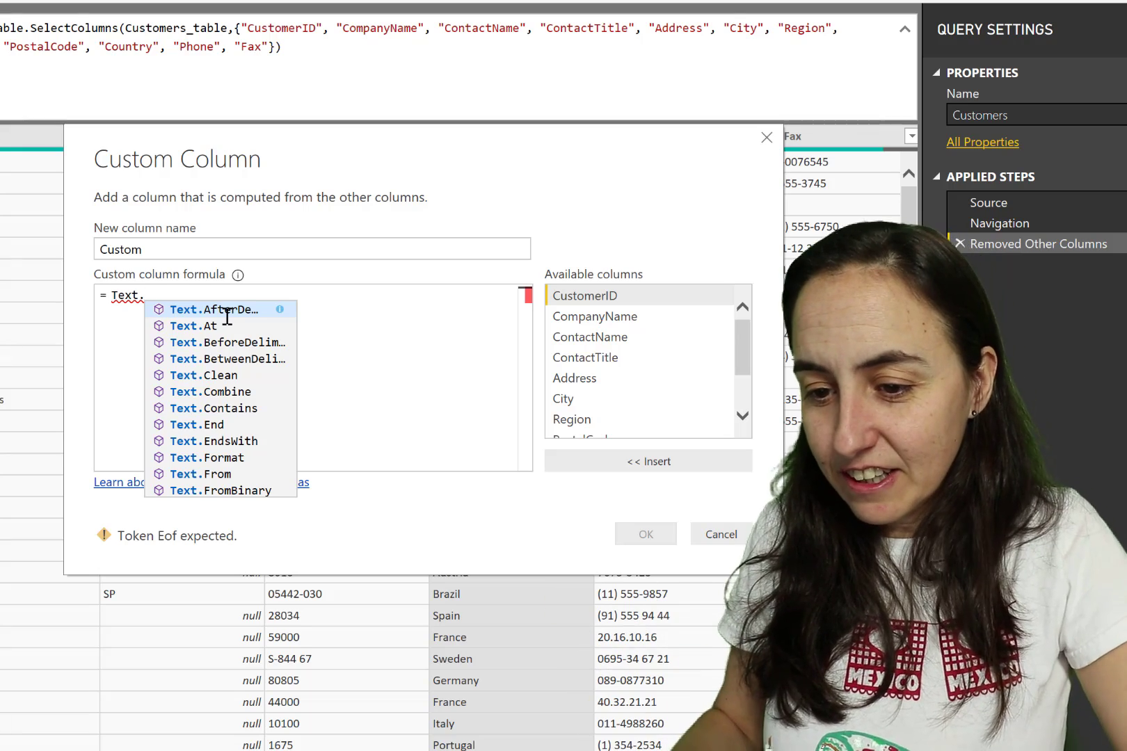
{"action": "key", "text": "Down"}
{"action": "key", "text": "Down"}
{"action": "key", "text": "Down"}
{"action": "key", "text": "Down"}
{"action": "key", "text": "Down"}
{"action": "key", "text": "Down"}
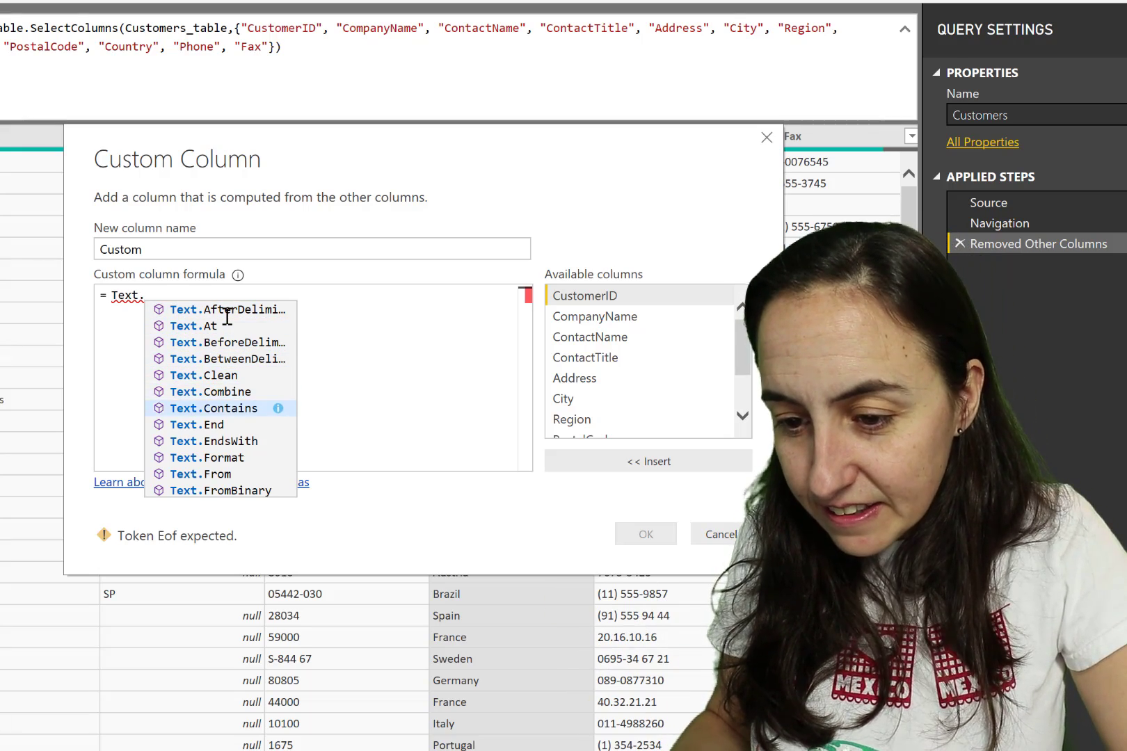
{"action": "key", "text": "Tab"}
{"action": "type", "text": "("}
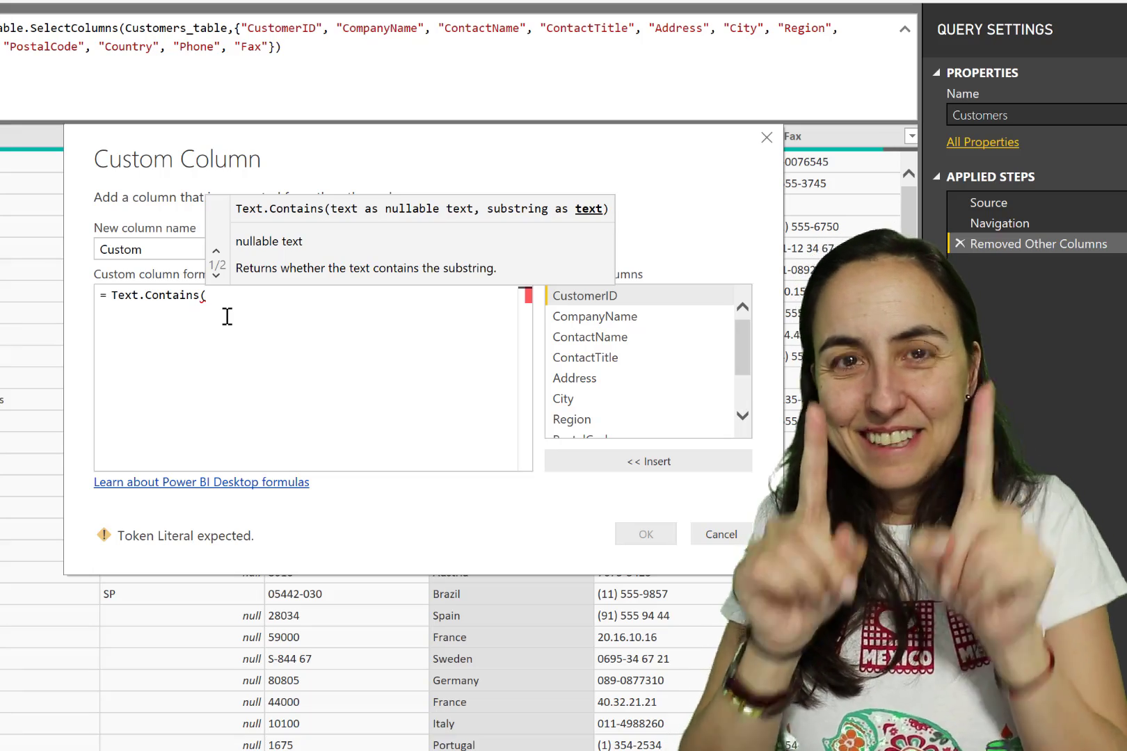
Insert the ContactTitle column reference into the formula, then delete it along with its bracket.
{"action": "key", "text": "ctrl+space"}
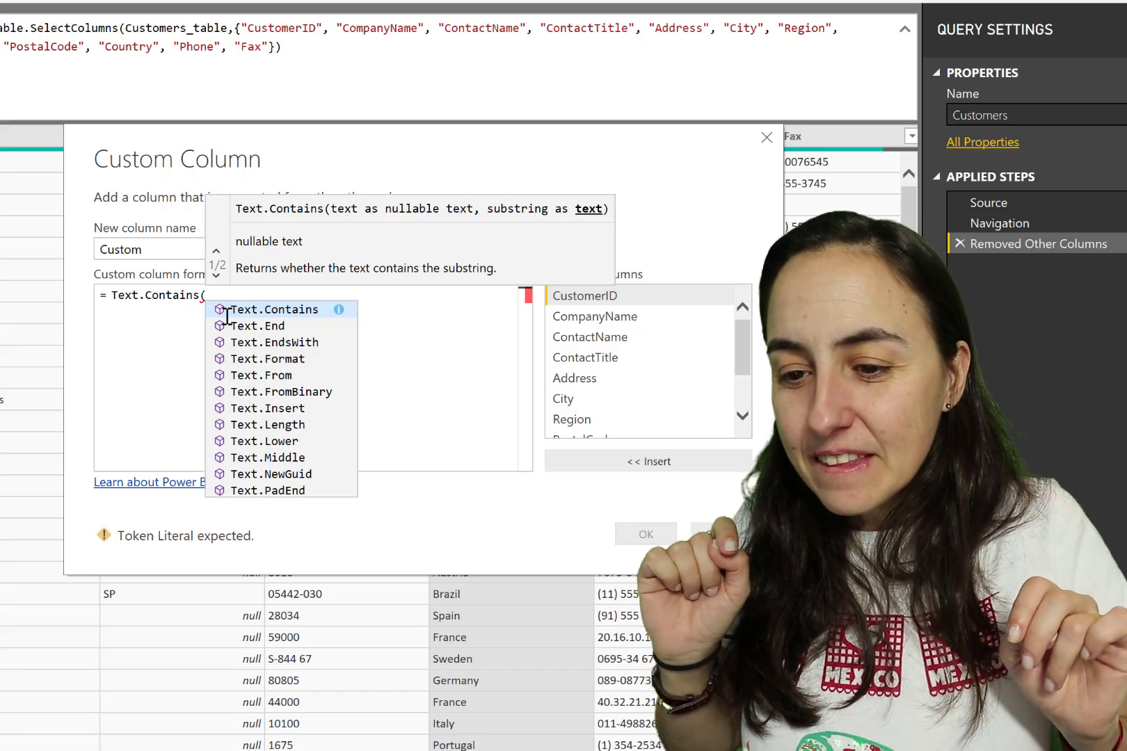
{"action": "type", "text": "["}
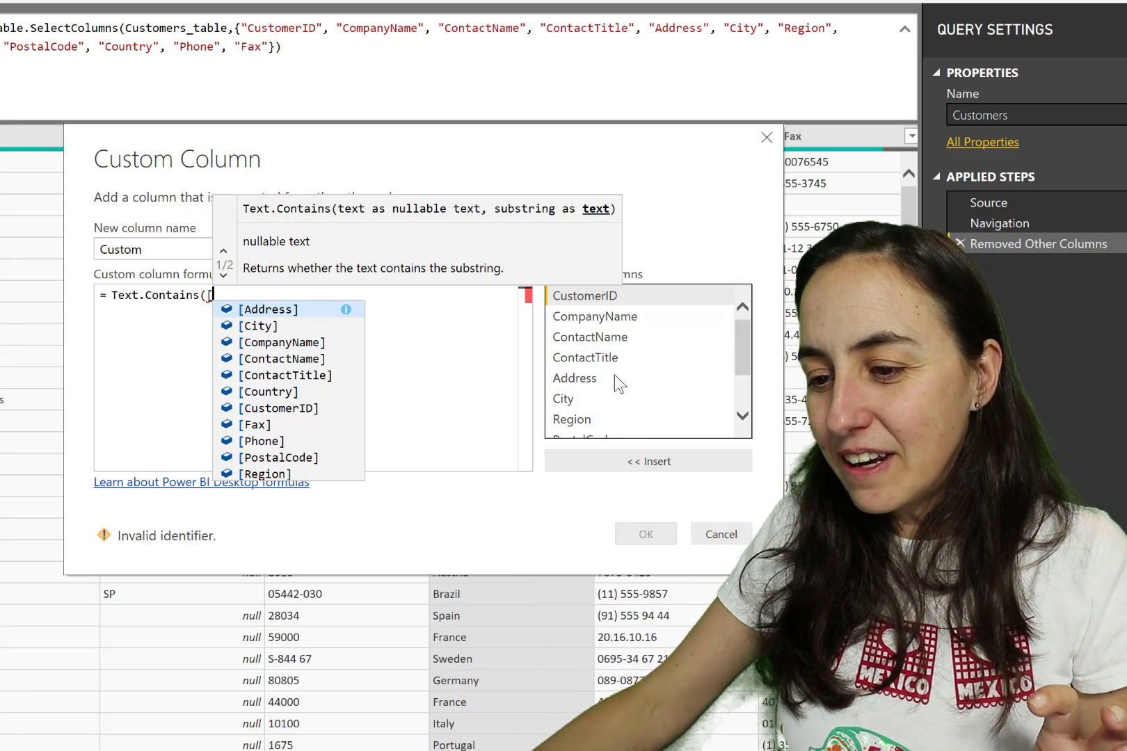
{"action": "double_click", "coordinate": [612, 359]}
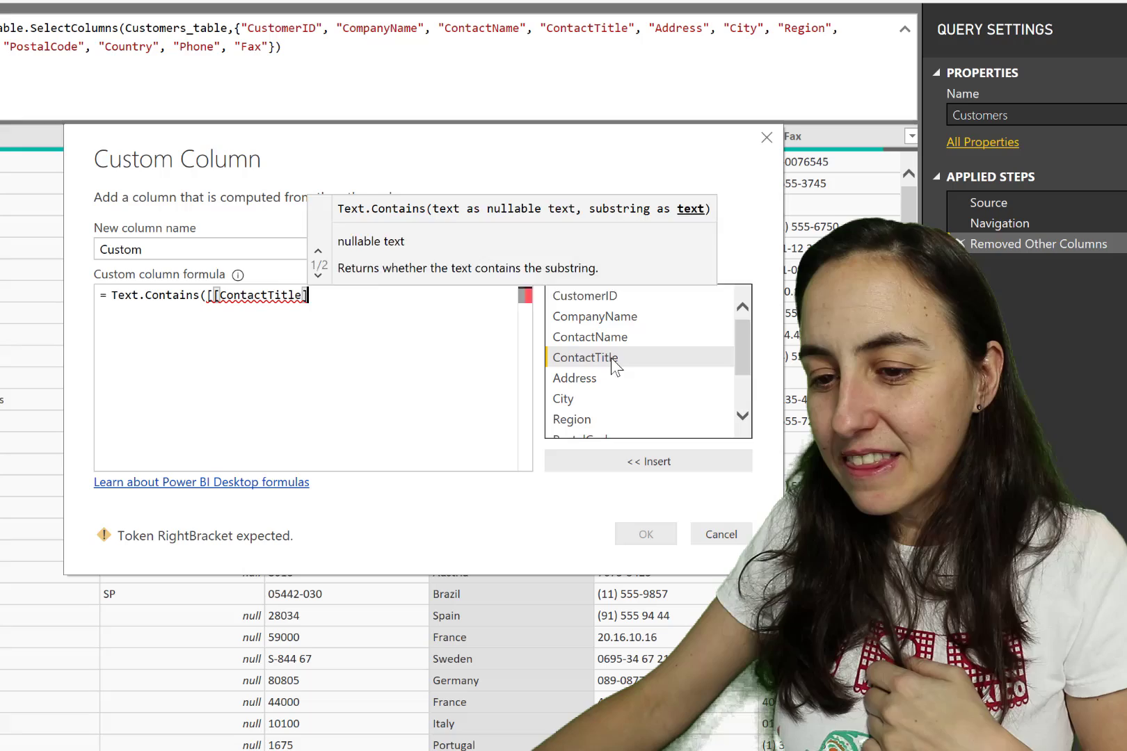
{"action": "key", "text": "BackSpace"}
{"action": "key", "text": "BackSpace"}
{"action": "key", "text": "BackSpace"}
{"action": "key", "text": "BackSpace"}
{"action": "key", "text": "BackSpace"}
{"action": "key", "text": "BackSpace"}
{"action": "key", "text": "BackSpace"}
{"action": "key", "text": "BackSpace"}
{"action": "key", "text": "BackSpace"}
{"action": "key", "text": "BackSpace"}
{"action": "key", "text": "BackSpace"}
{"action": "key", "text": "BackSpace"}
{"action": "key", "text": "BackSpace"}
{"action": "key", "text": "BackSpace"}
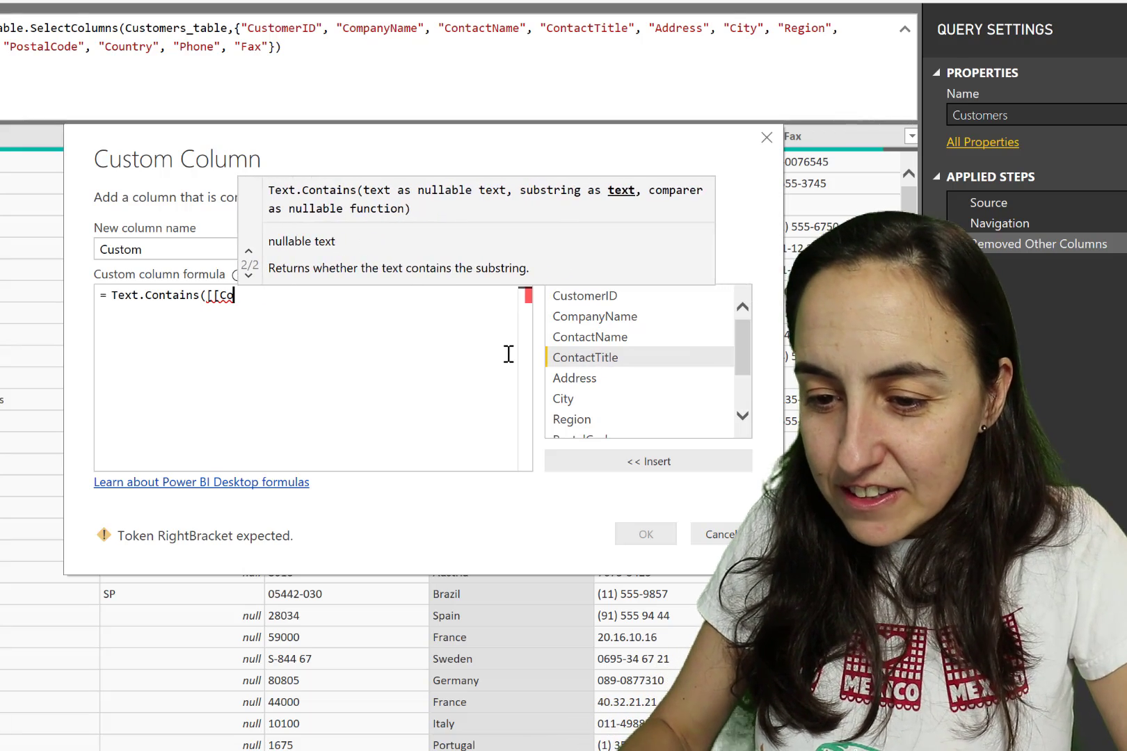
{"action": "key", "text": "BackSpace"}
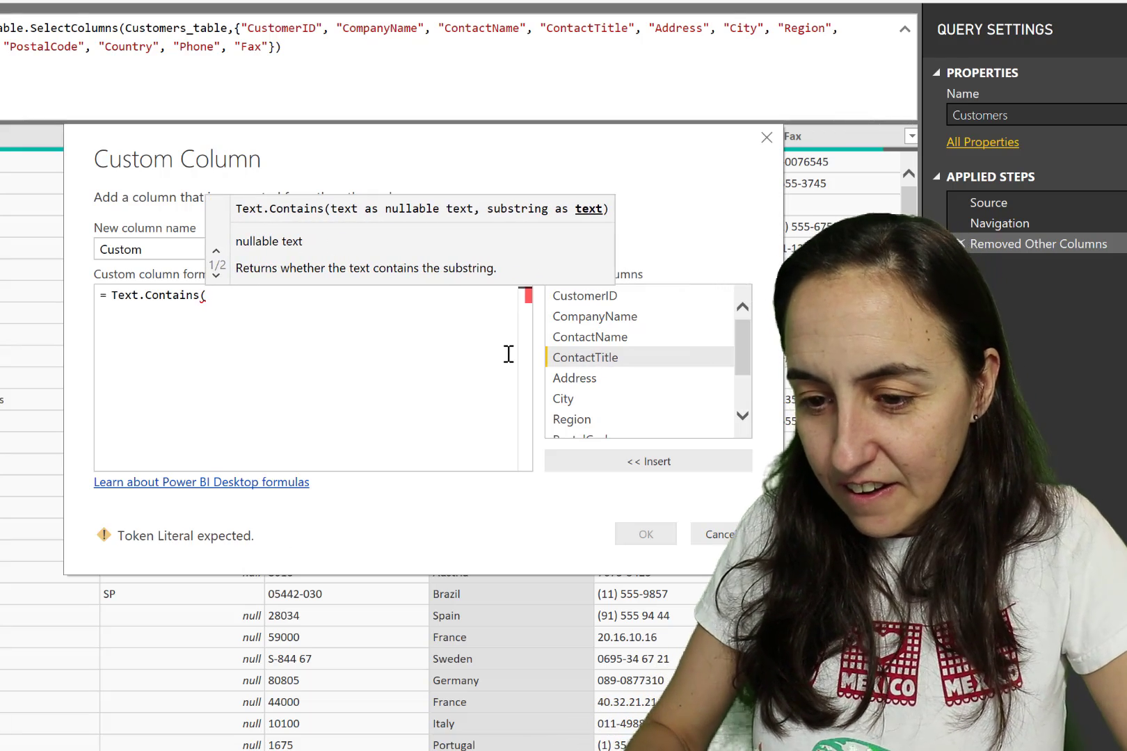
Choose [City] from the suggestions as the first argument and add an empty quoted string.
{"action": "key", "text": "ctrl+space"}
{"action": "type", "text": "["}
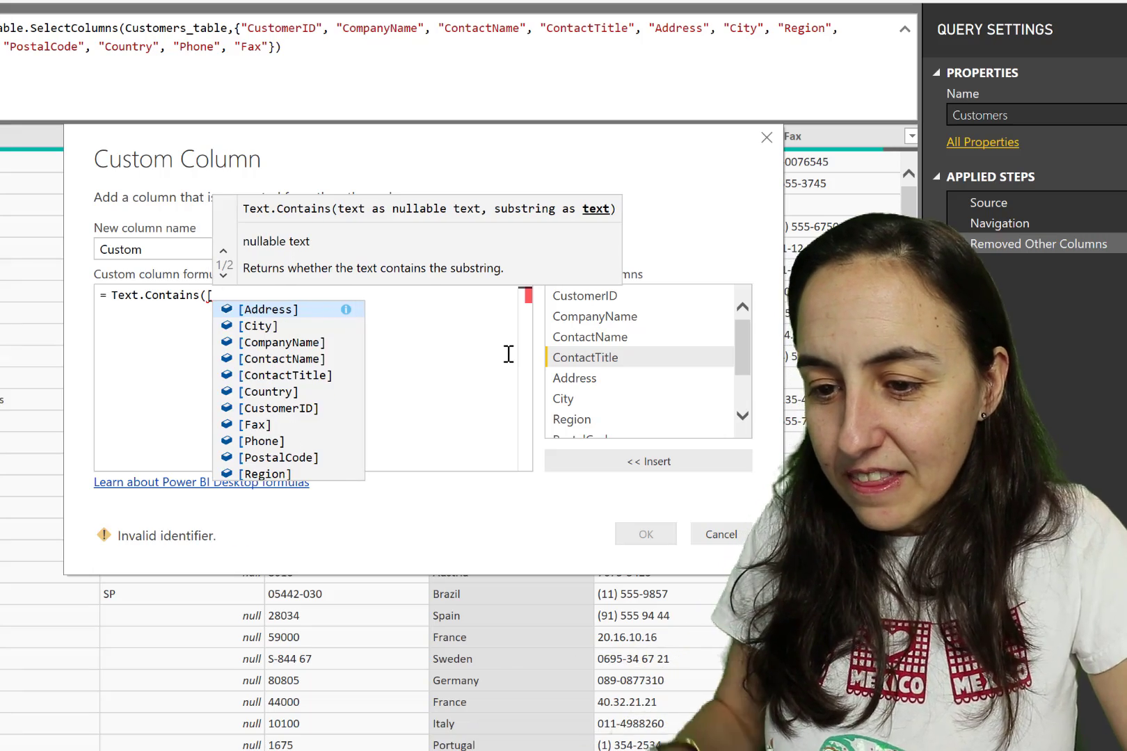
{"action": "key", "text": "Down"}
{"action": "key", "text": "Tab"}
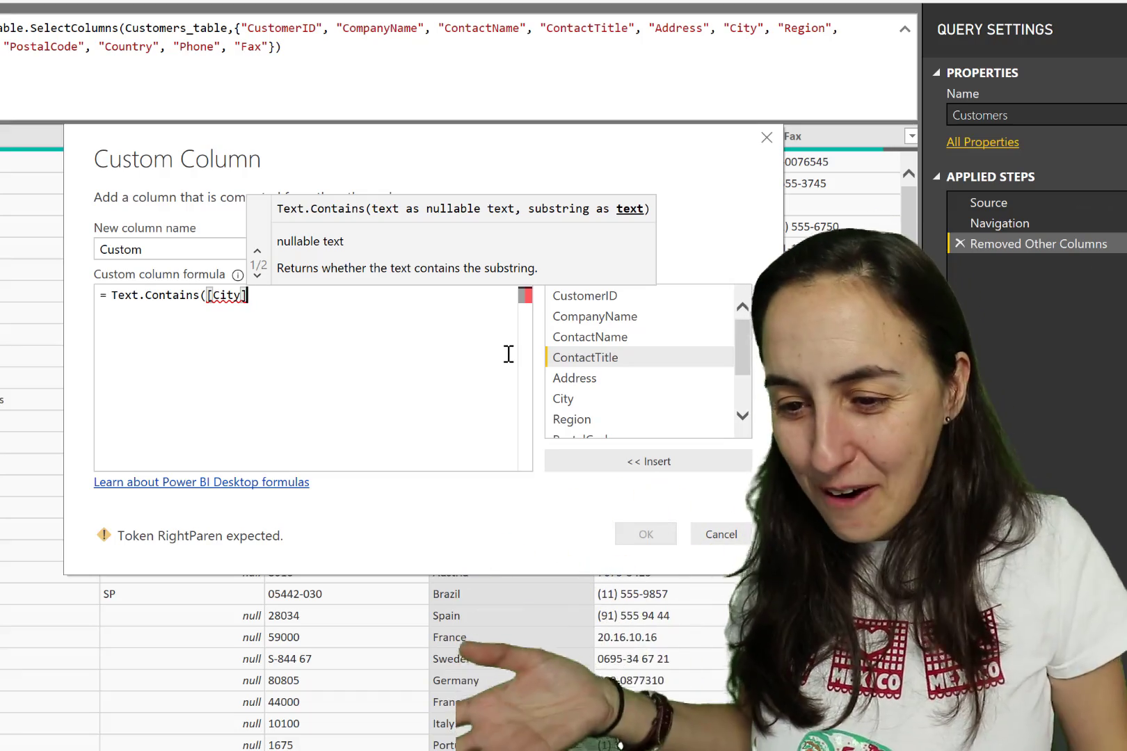
{"action": "type", "text": ",\"\""}
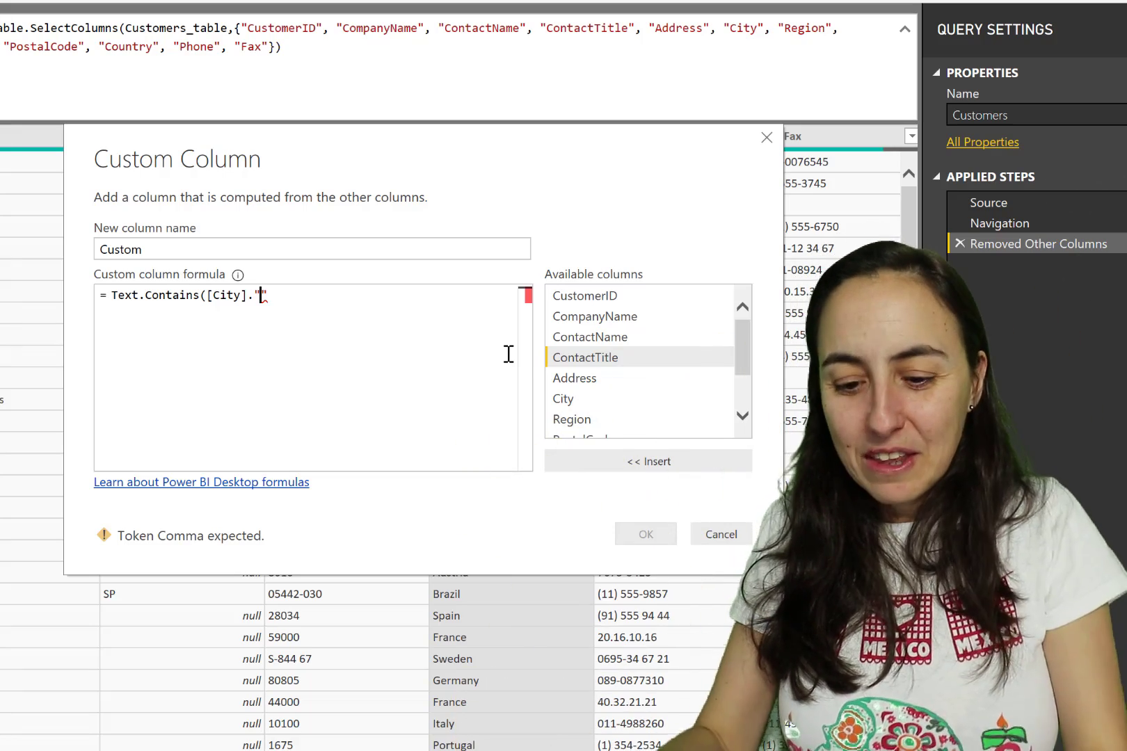
Enter 'sjjs' inside the quotes and display the Custom column formula info tip.
{"action": "type", "text": "sjjs"}
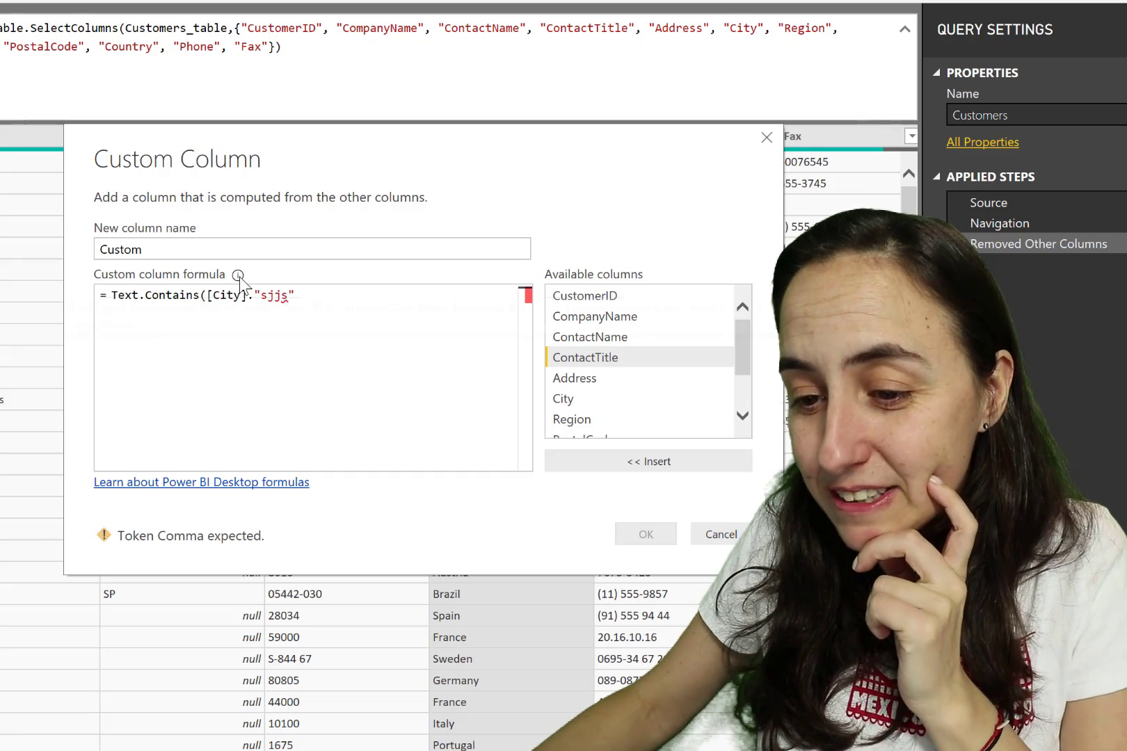
{"action": "mouse_move", "coordinate": [238, 276]}
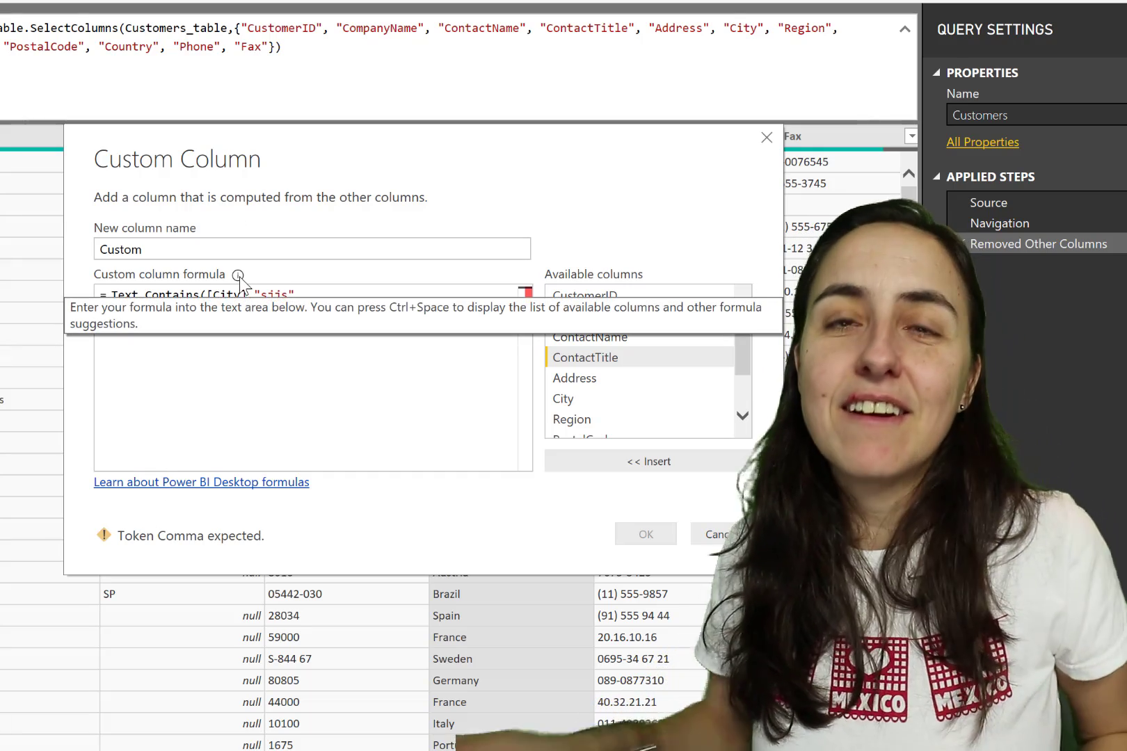